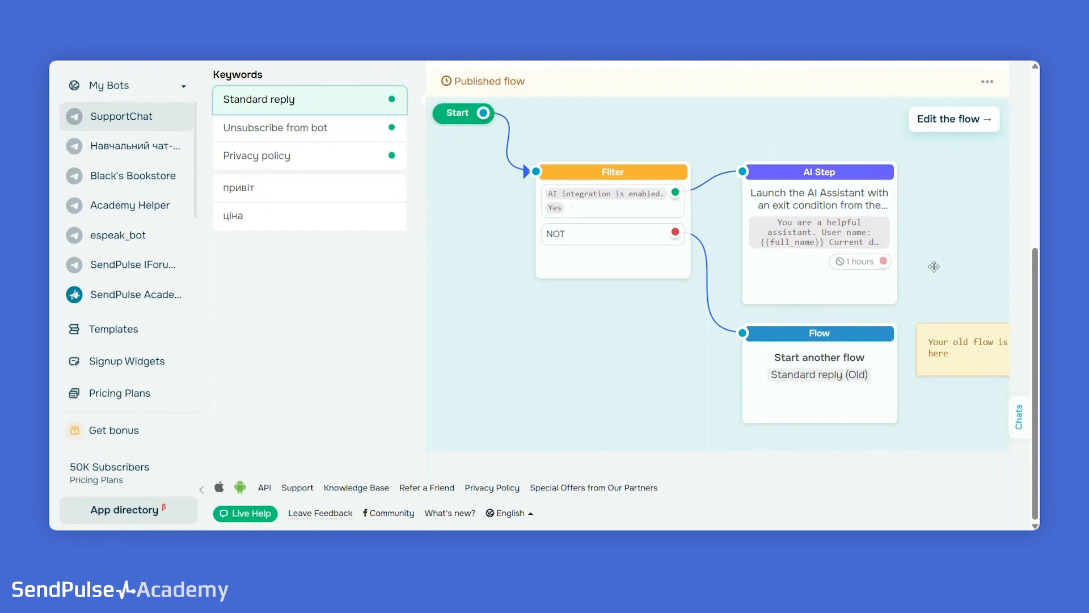
- Examine the Standard reply trigger's flow and the Unsubscribe from bot trigger's message flow
scroll(905, 259, "left", 5)
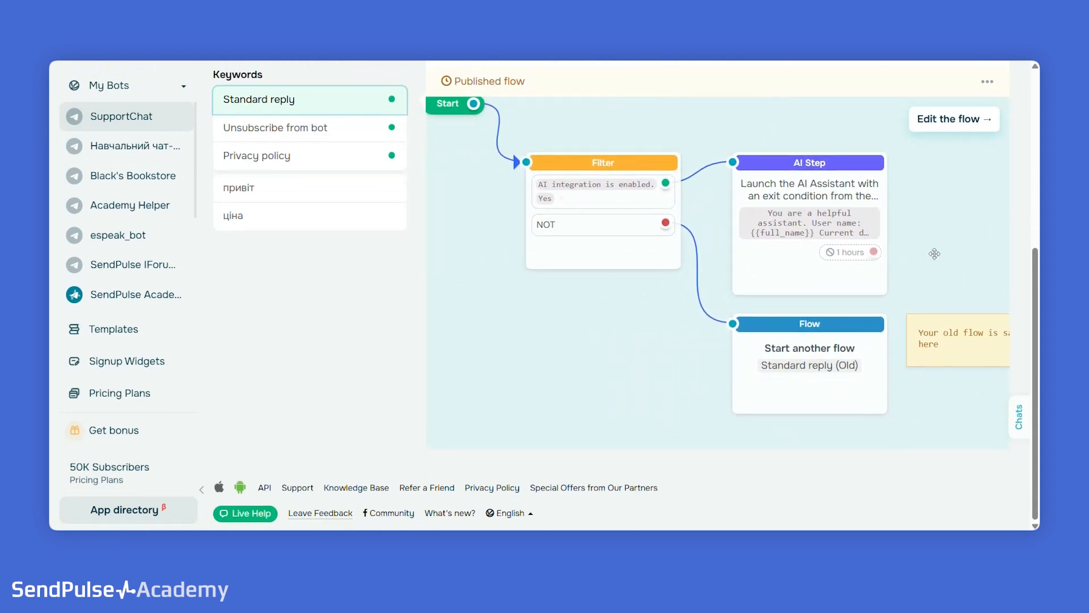
scroll(441, 329, "up", 3)
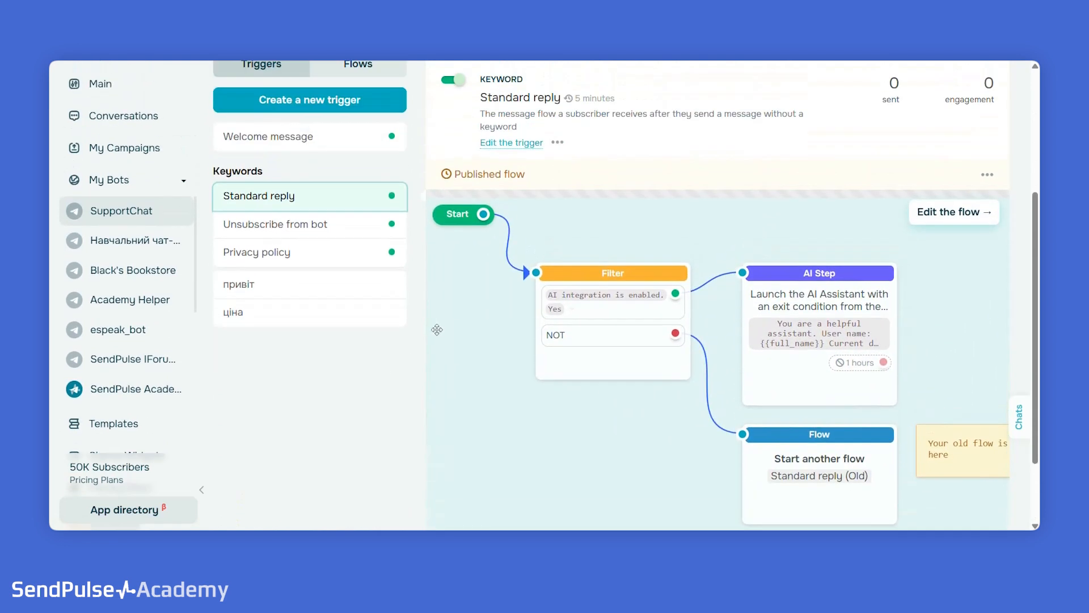
left_click(304, 261)
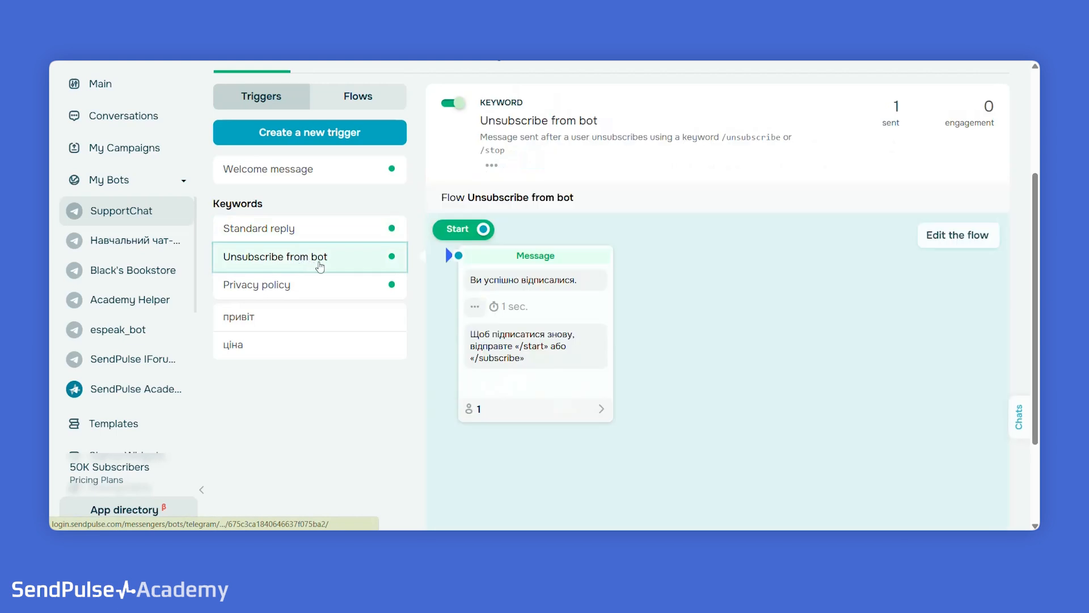
left_click_drag(772, 368, 779, 342)
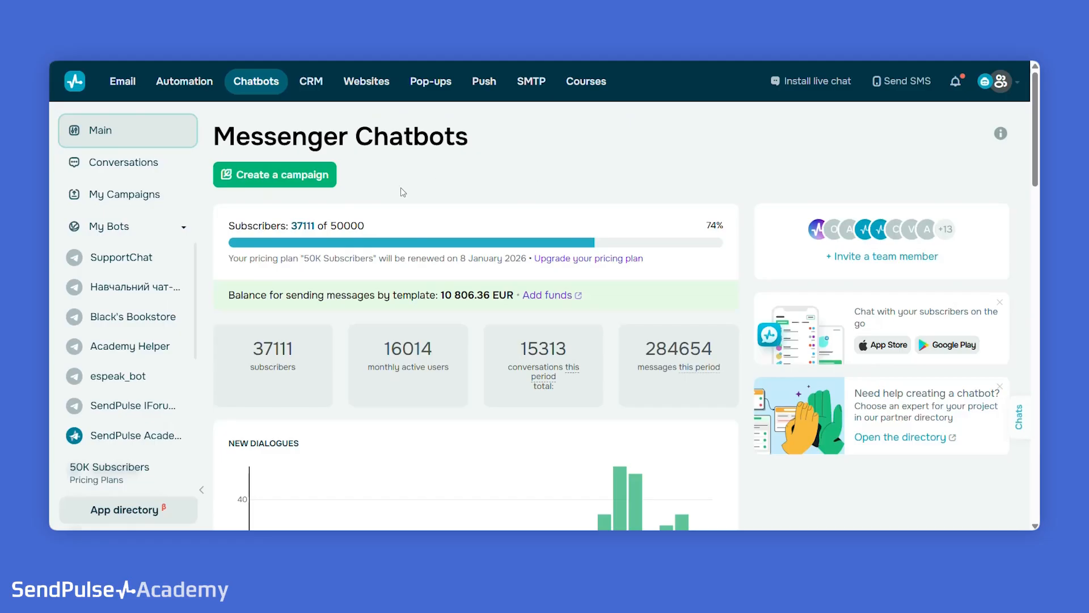
- Open the SupportChat bot and start a new trigger of the Keyword type
left_click(122, 257)
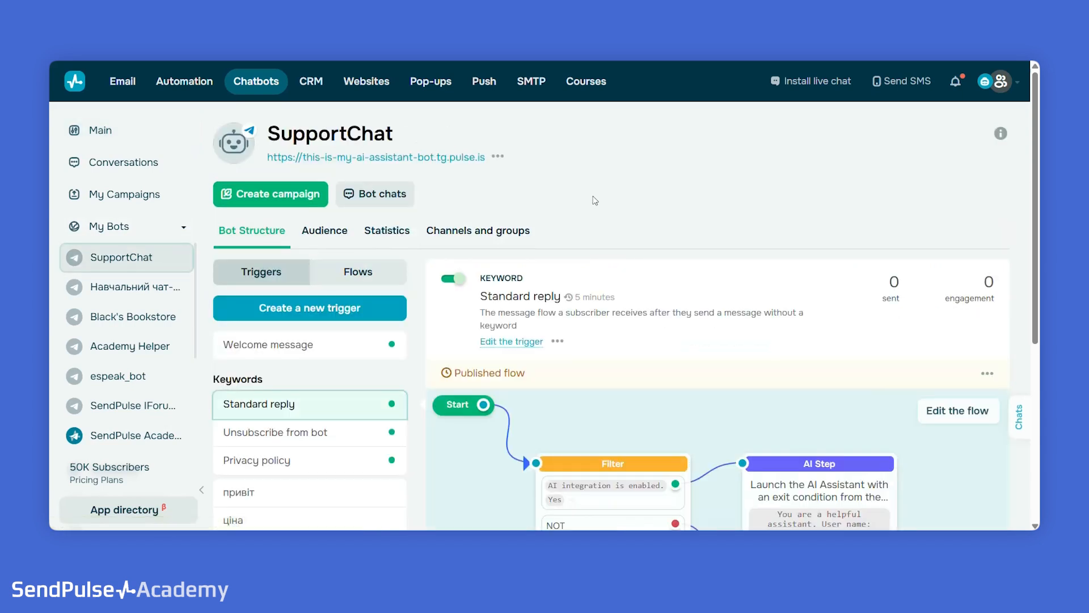
left_click(274, 317)
scroll(749, 231, "down", 2)
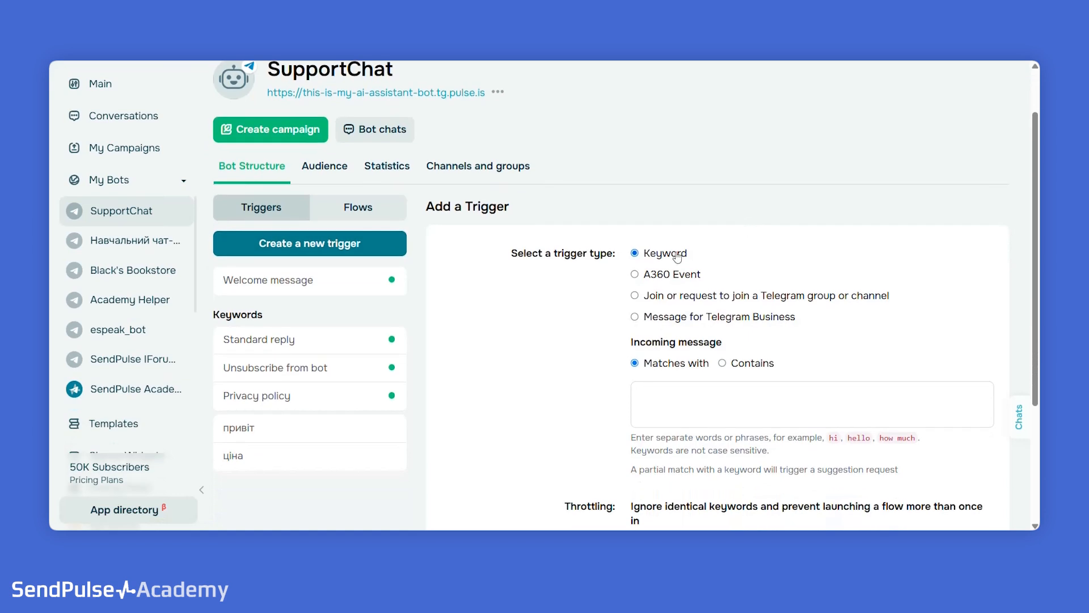
scroll(738, 232, "down", 4)
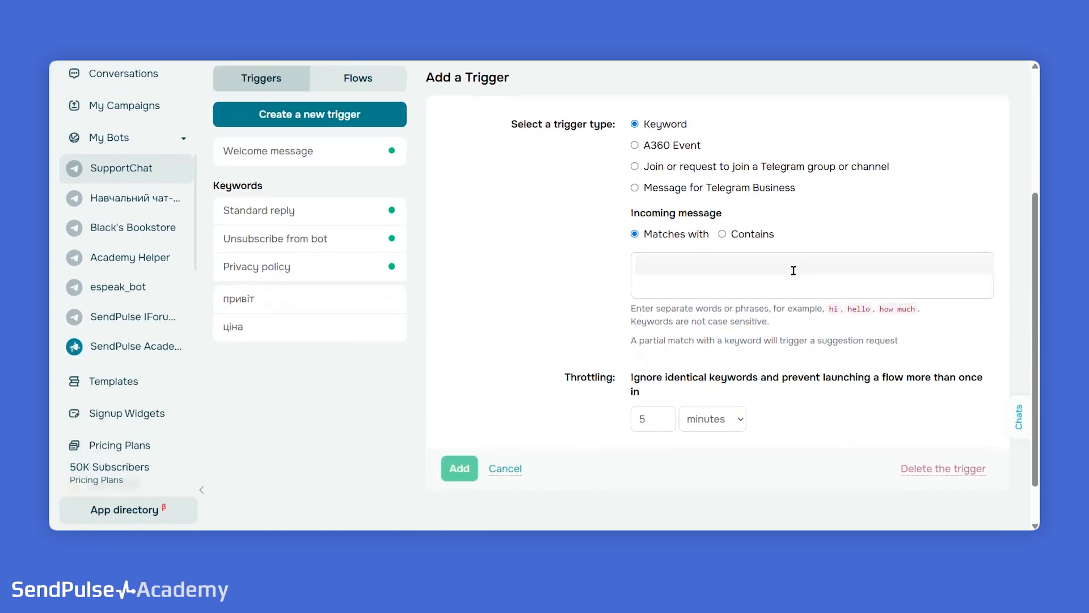
- Enter hello as the new trigger's incoming message keyword, try the Contains condition, and set it to Matches with
left_click(793, 271)
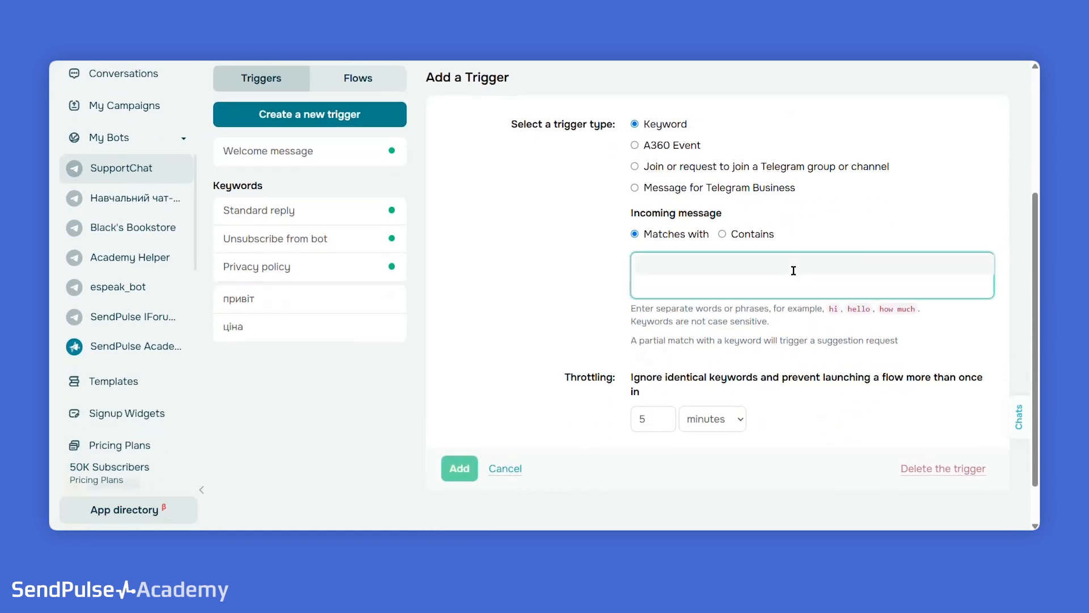
type("hello")
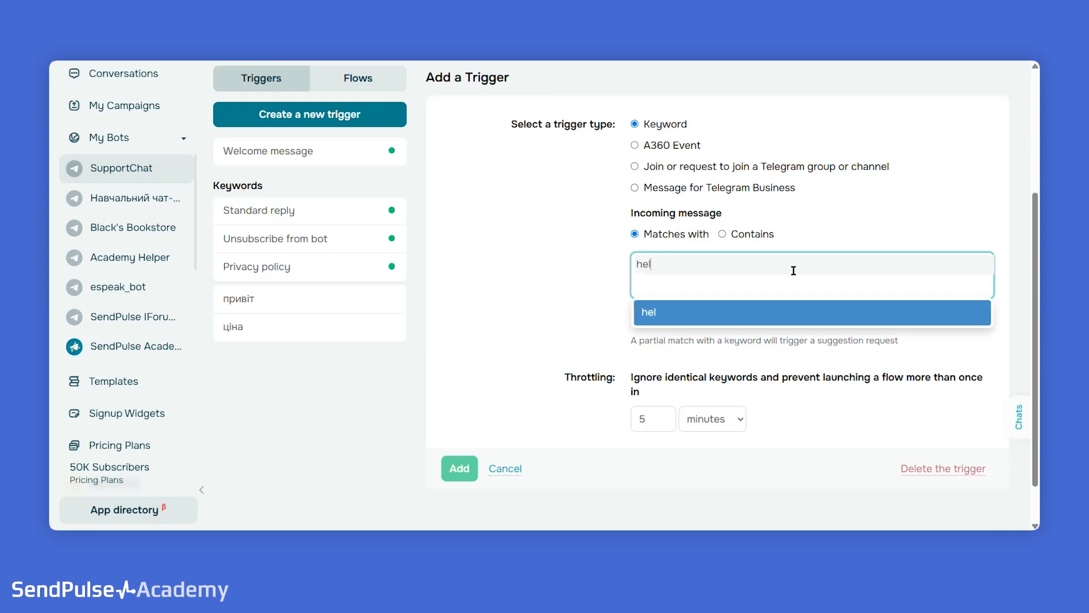
left_click(785, 310)
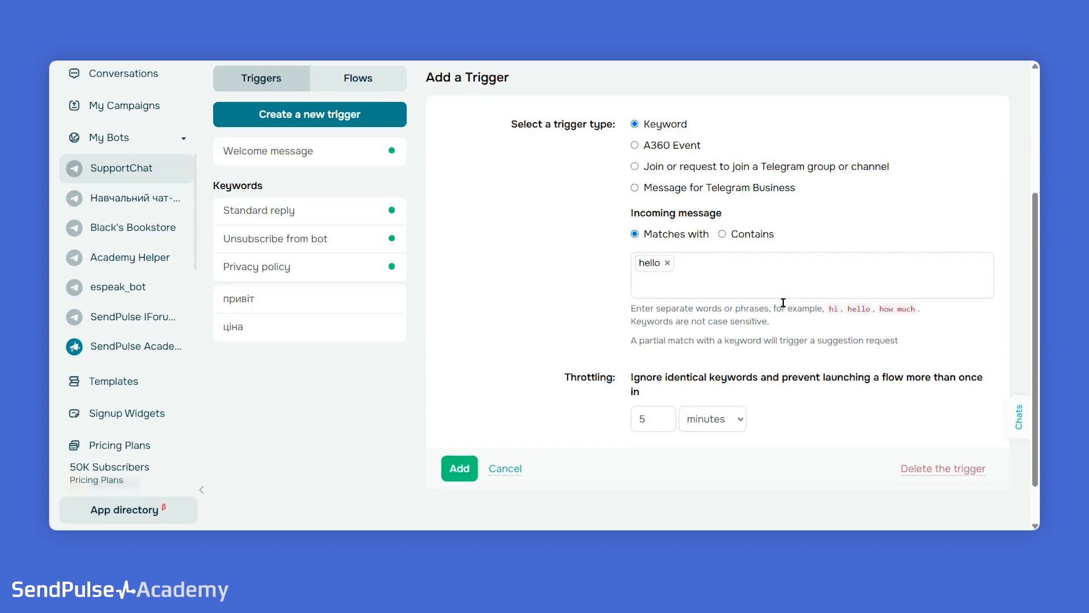
left_click(750, 237)
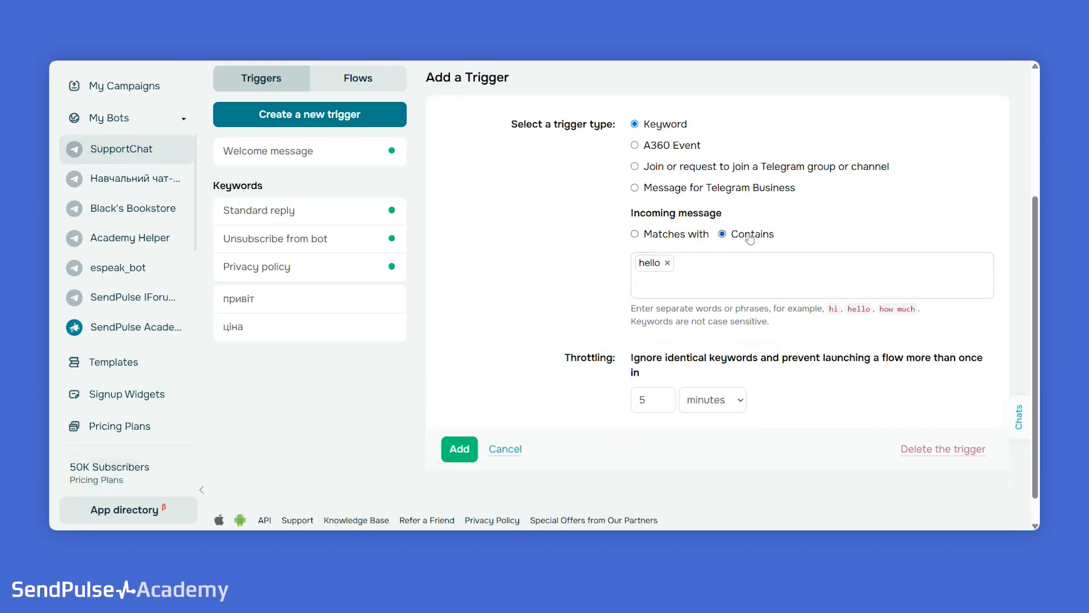
left_click(685, 242)
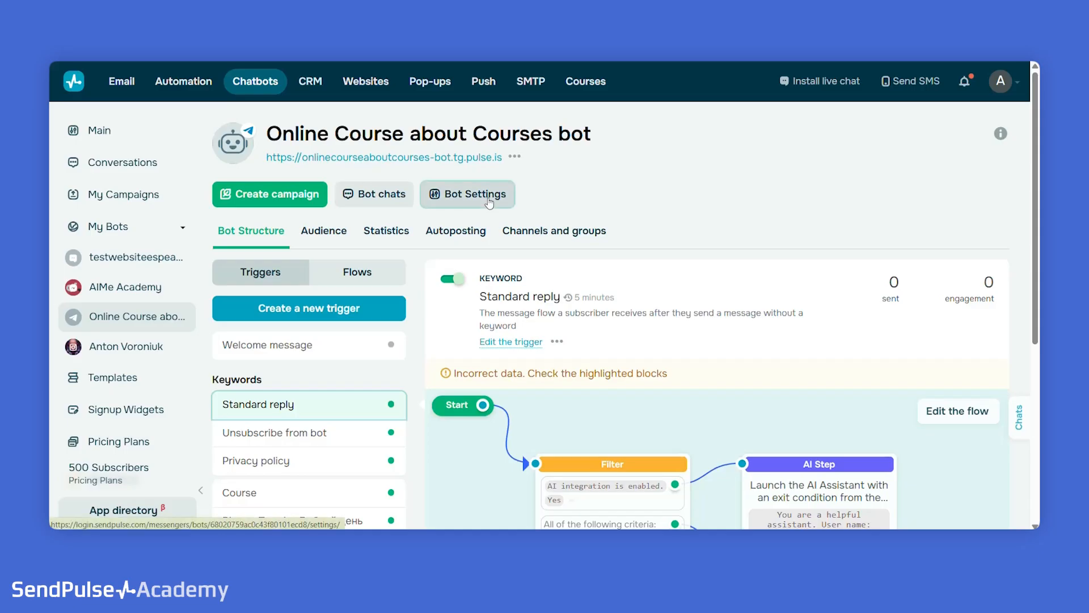
- In the Online Course about Courses bot's general settings, disable suggestions for messages that do not match a keyword and save
left_click(479, 192)
scroll(431, 314, "down", 2)
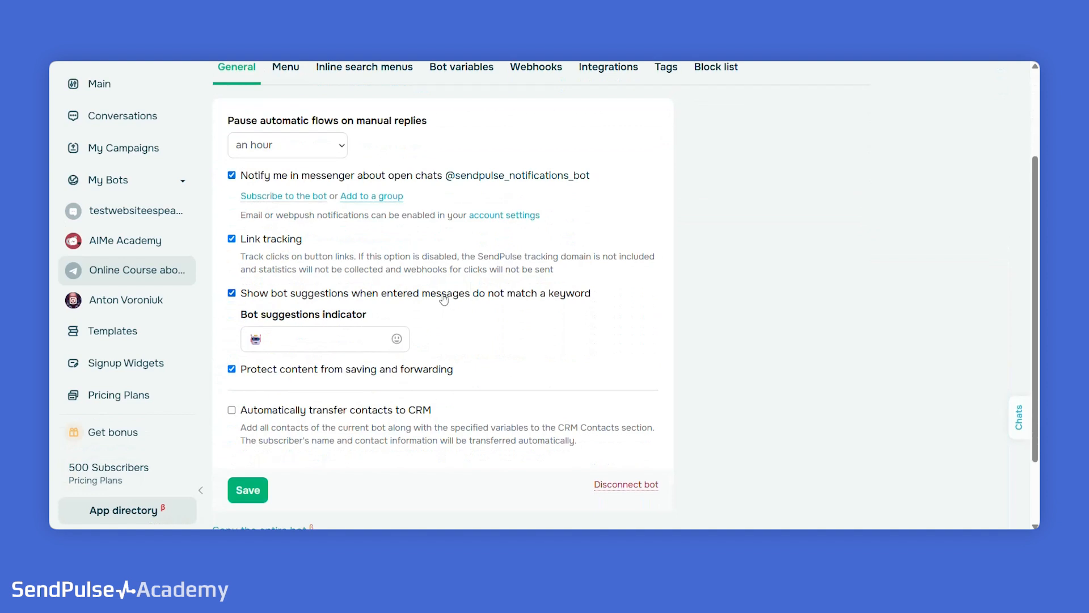
left_click(232, 294)
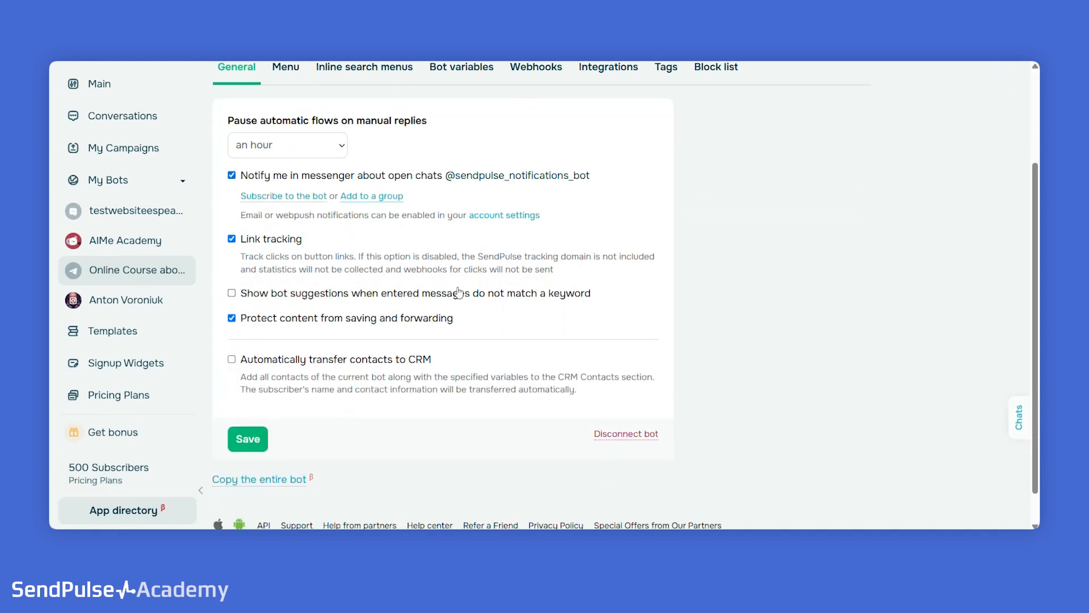
left_click(262, 447)
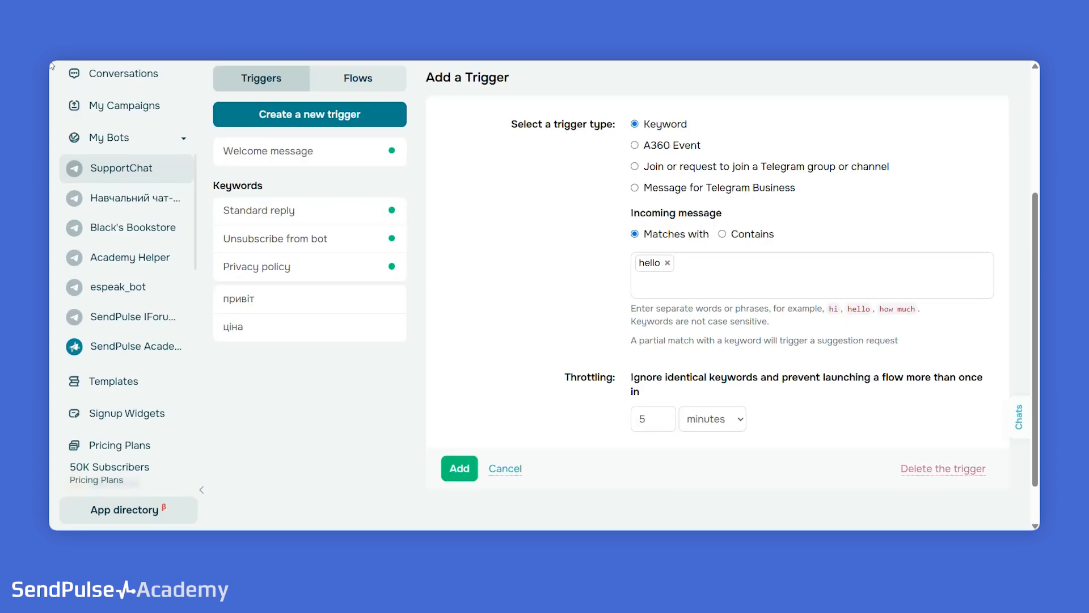
- Try days and seconds as units for the new trigger's throttling interval, and set it to 0 minutes
left_click(665, 417)
left_click(665, 416)
left_click(664, 417)
left_click(664, 417)
left_click(711, 426)
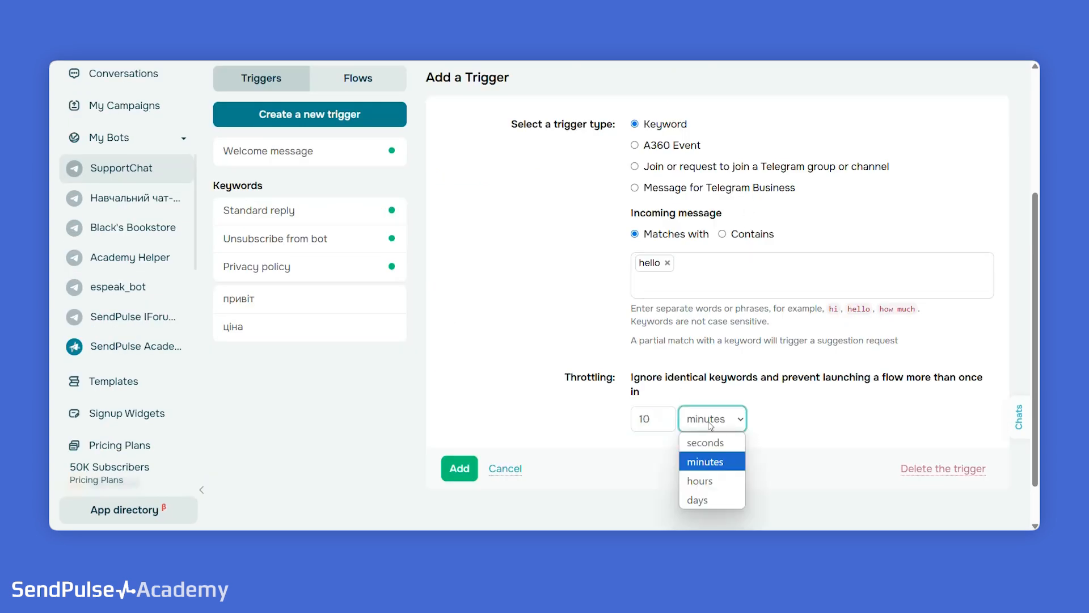
left_click(715, 492)
left_click(710, 428)
left_click(710, 444)
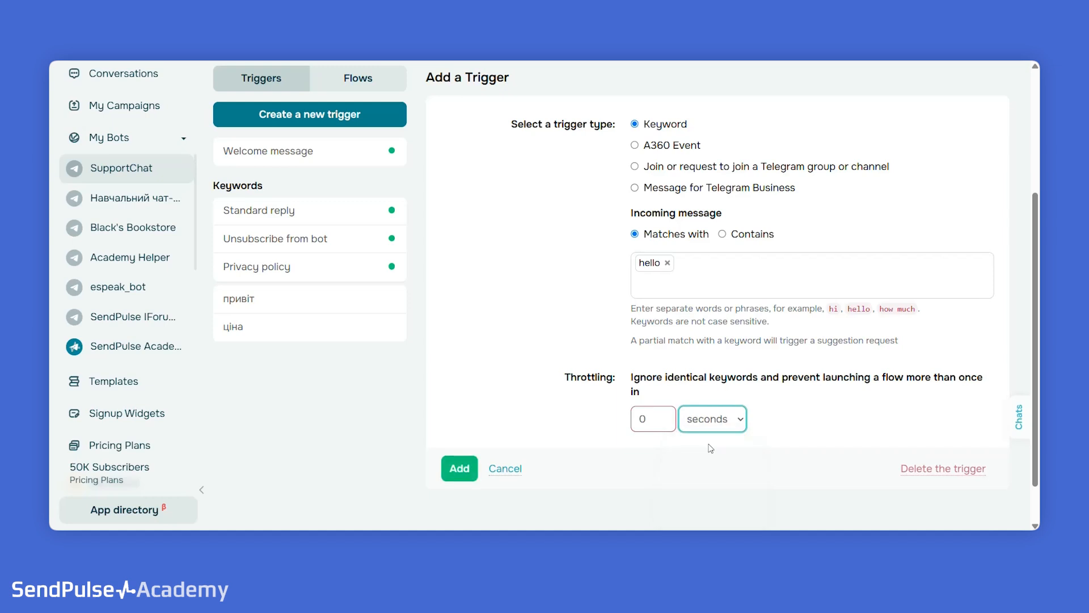
left_click(715, 426)
left_click(705, 461)
left_click(640, 419)
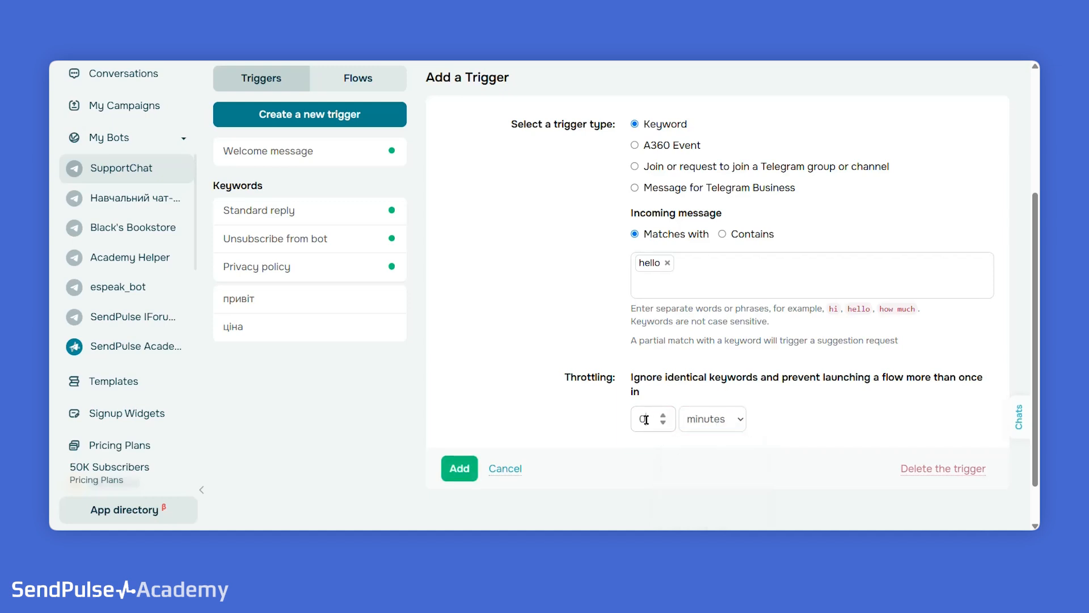
type("0")
- Review the options of the A360 Event, Join or request to join a Telegram group or channel, and Message for Telegram Business trigger types
left_click(684, 145)
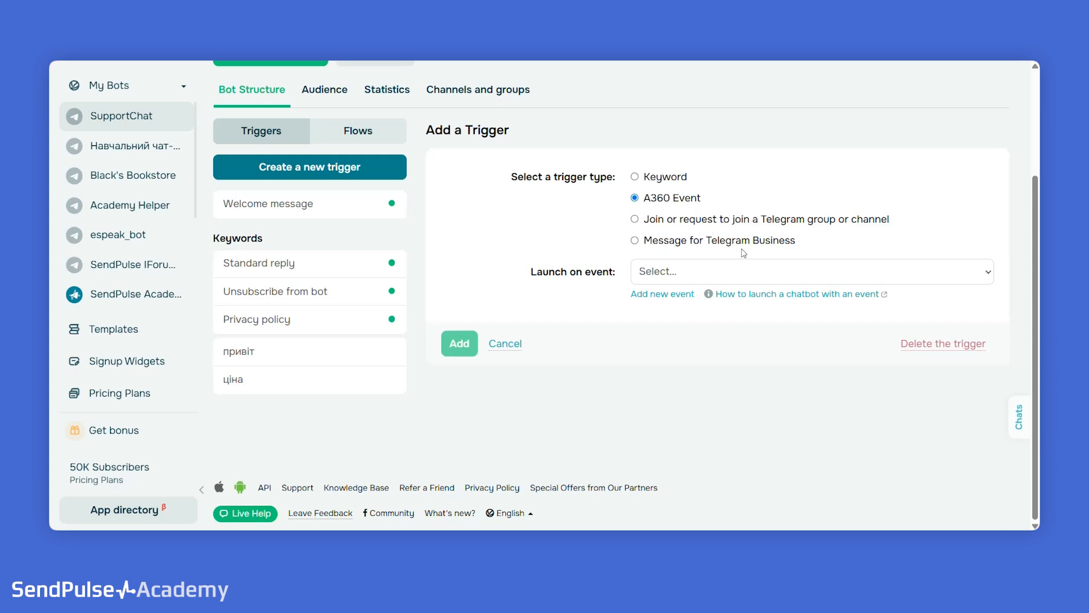
left_click(758, 278)
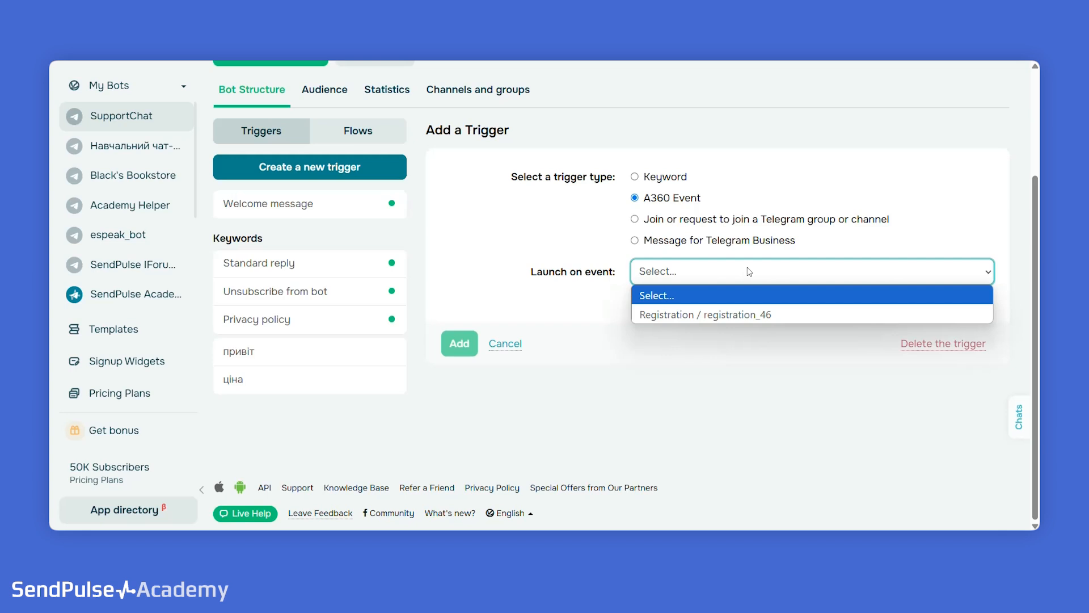
left_click(733, 226)
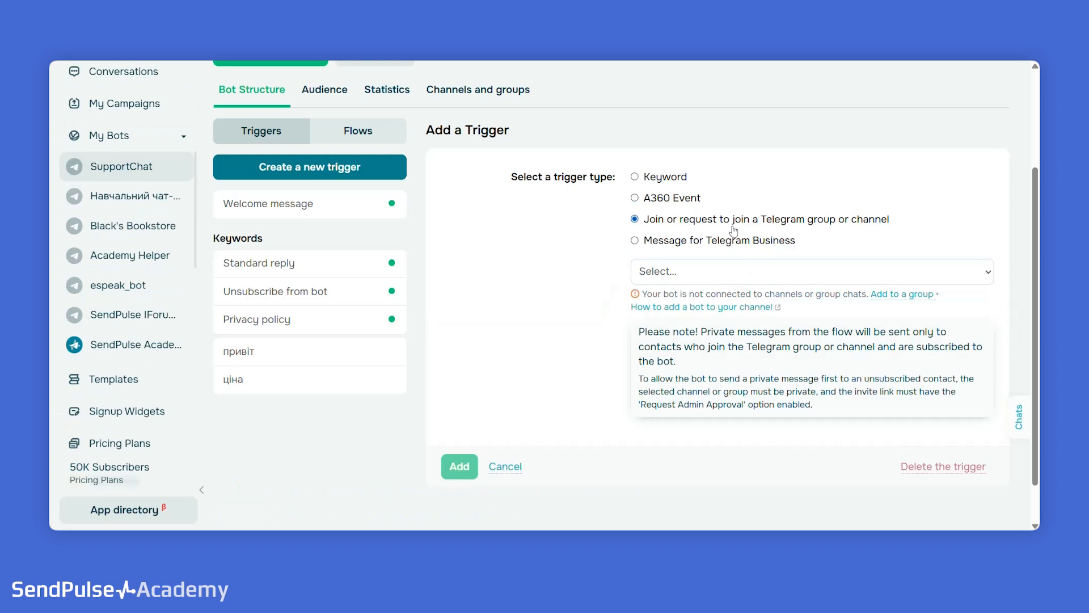
left_click(732, 241)
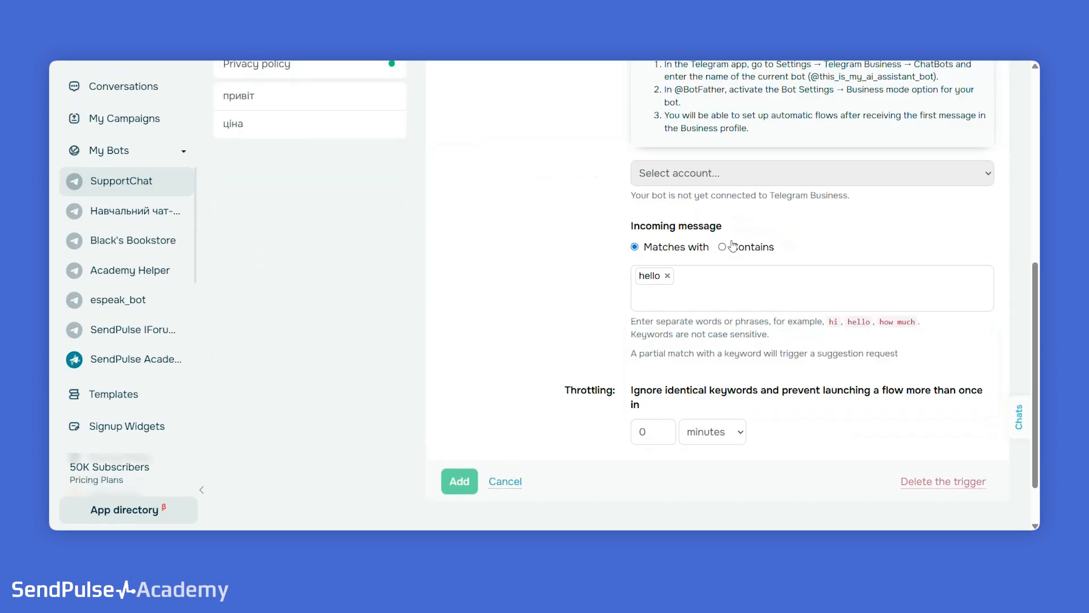
scroll(733, 246, "down", 2)
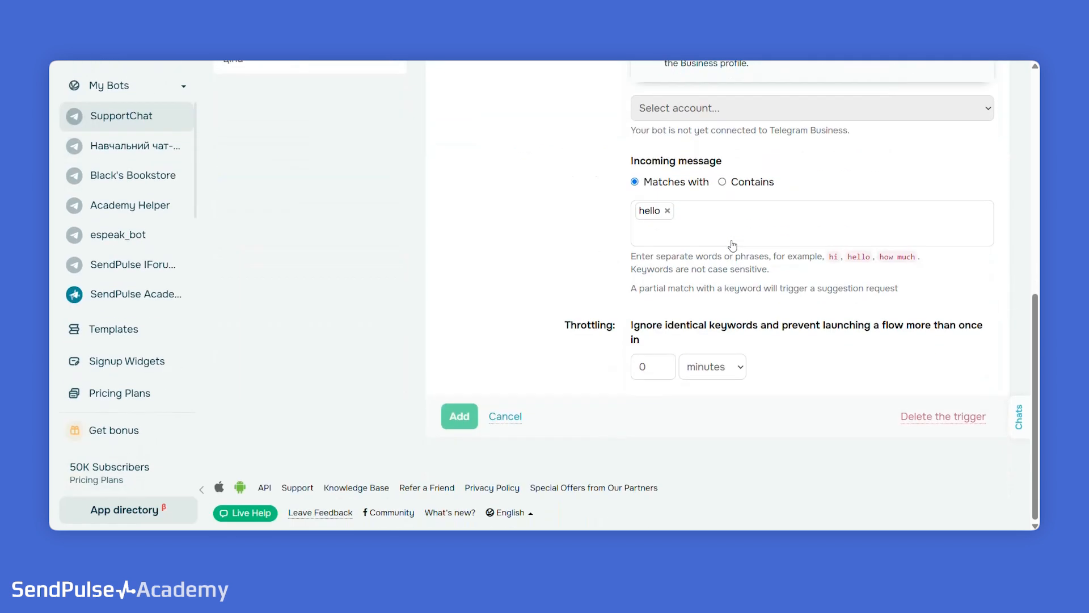
left_click(458, 417)
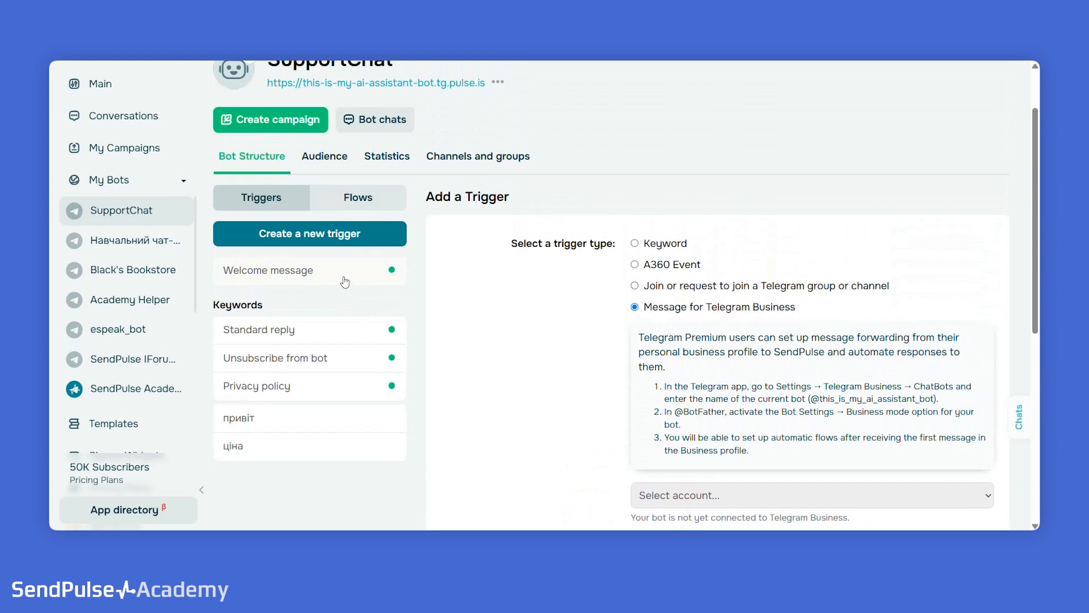
- View the Standard reply trigger's throttling settings without saving, and look through its additional actions
left_click(343, 329)
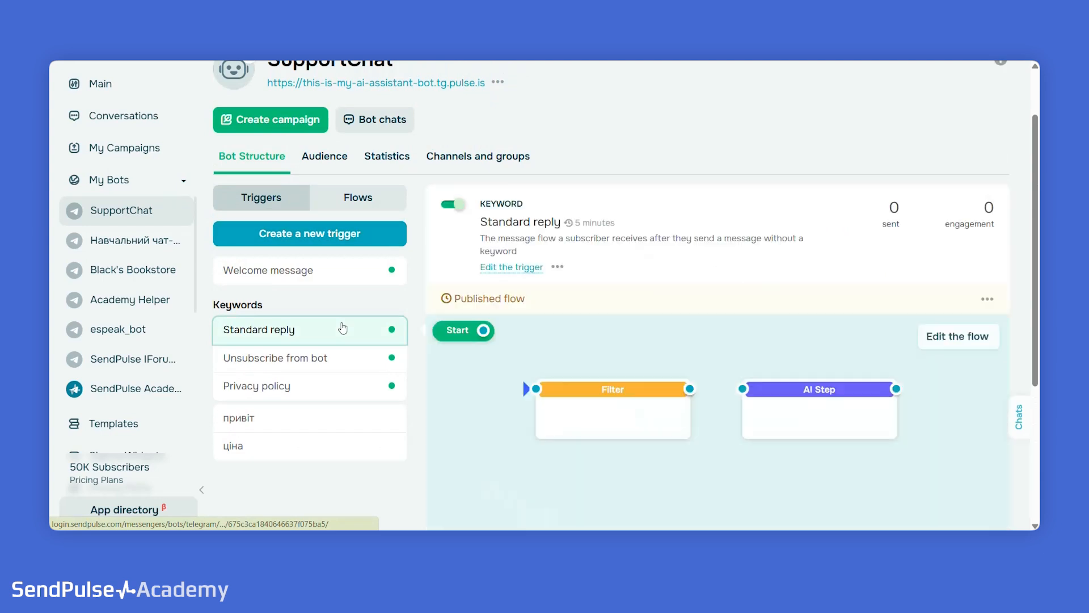
left_click(525, 267)
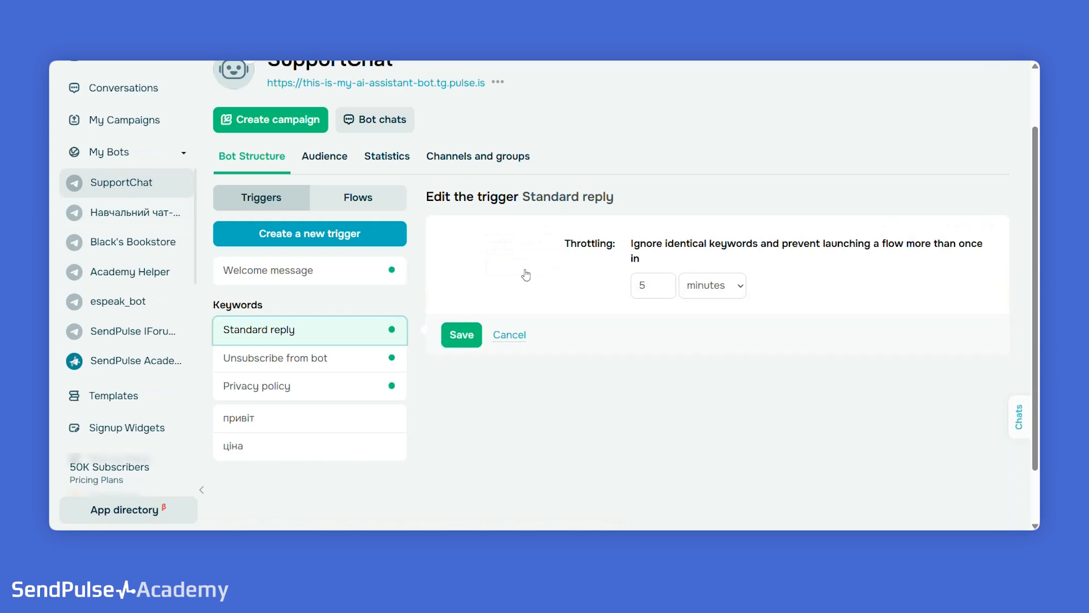
left_click(511, 336)
left_click(557, 267)
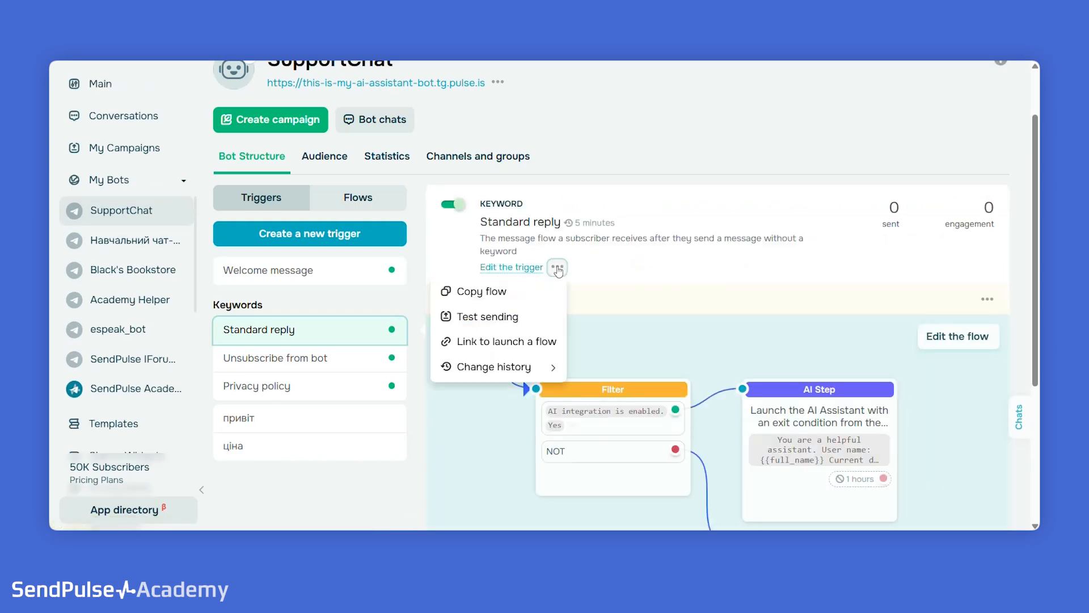
left_click(622, 265)
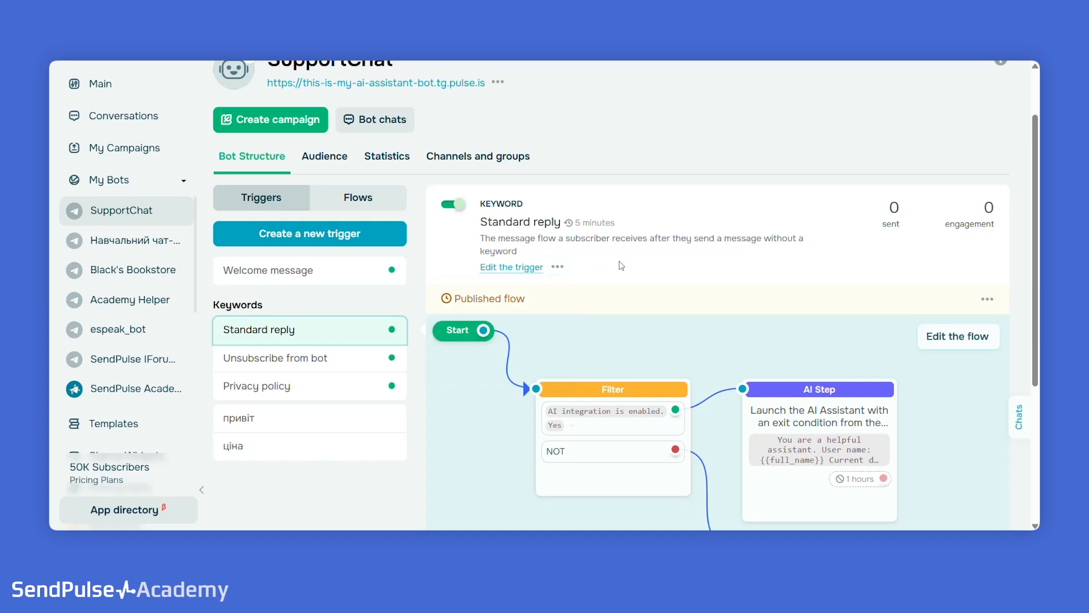